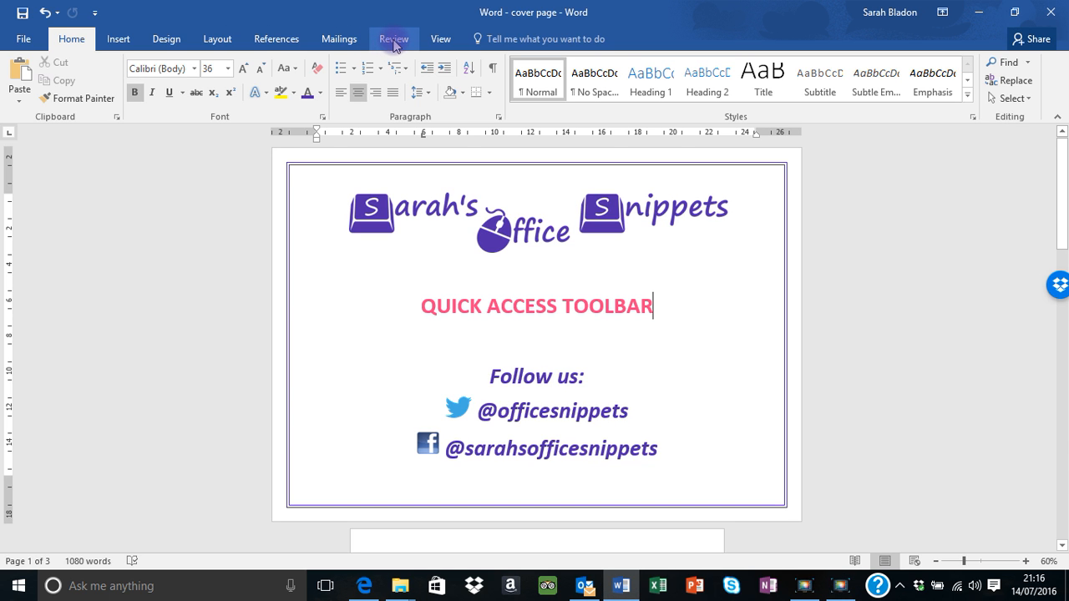
Step: Add the Spelling & Grammar command to the Quick Access Toolbar
click(394, 42)
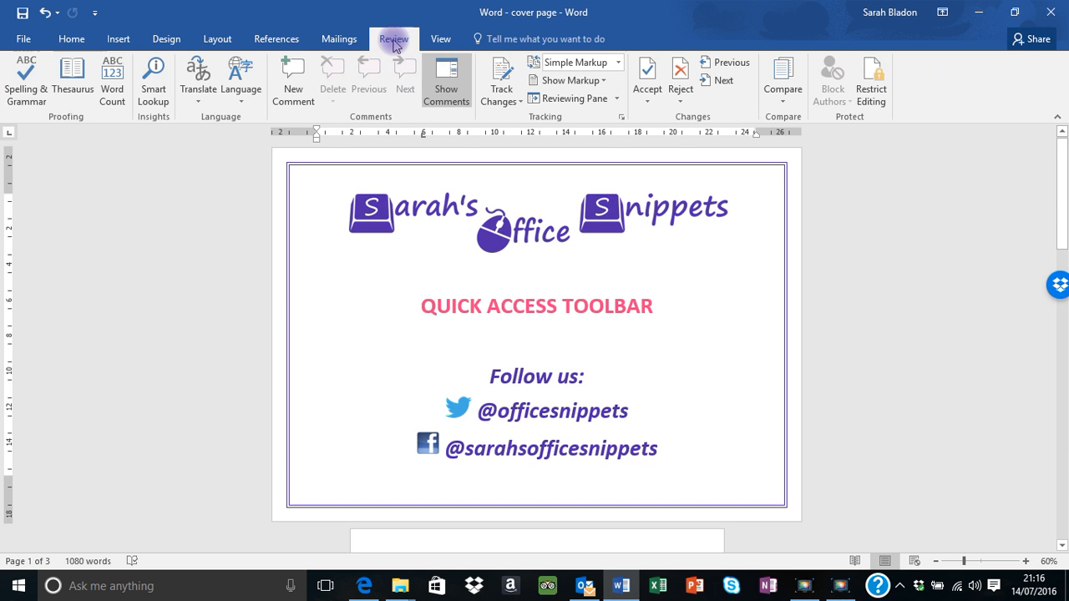
click(220, 46)
click(394, 44)
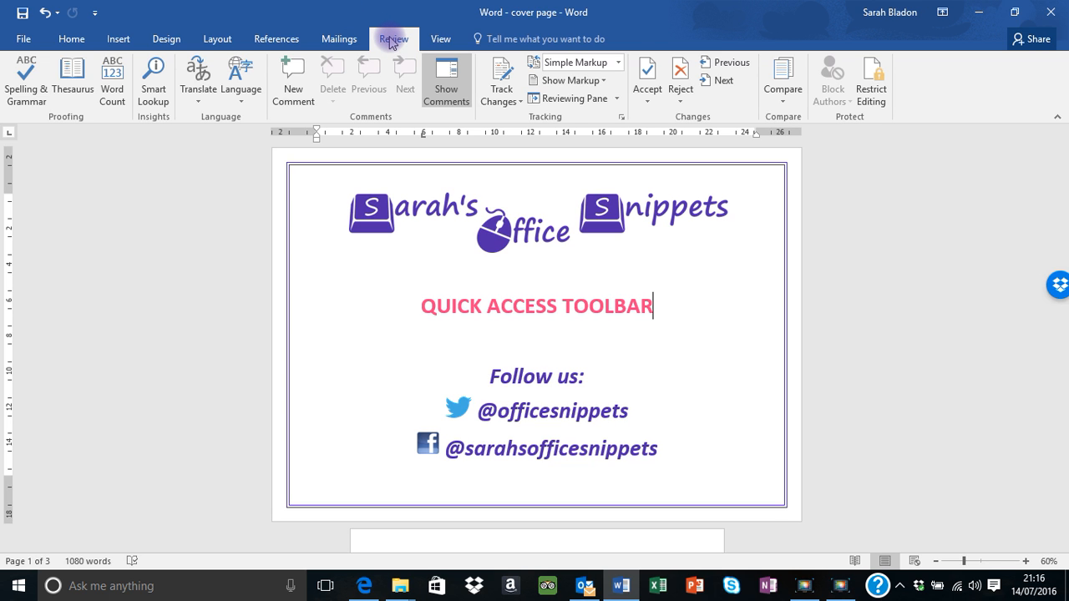
right_click(28, 82)
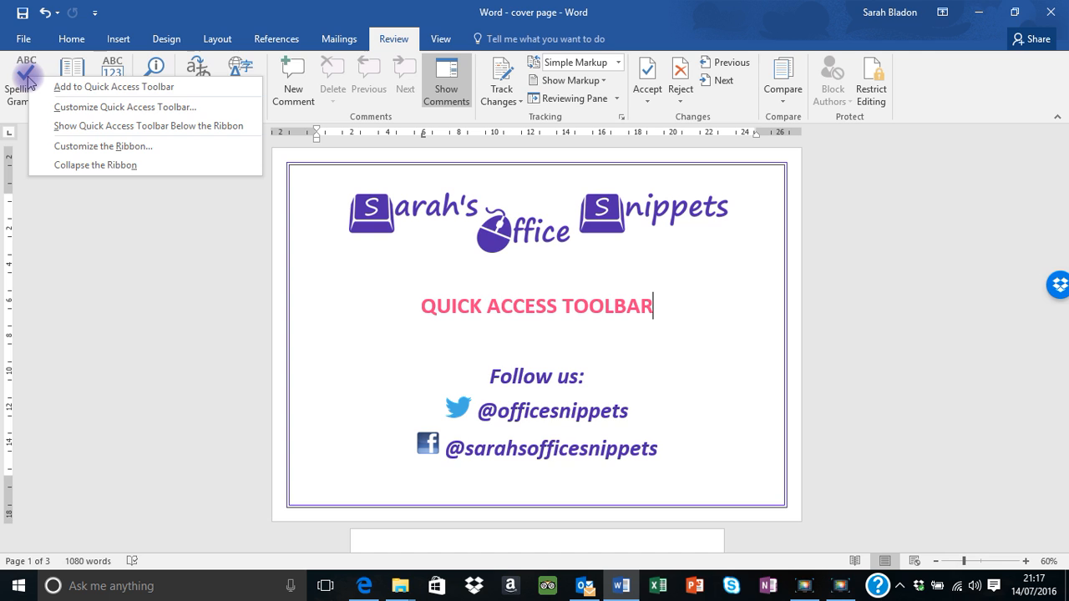
click(128, 94)
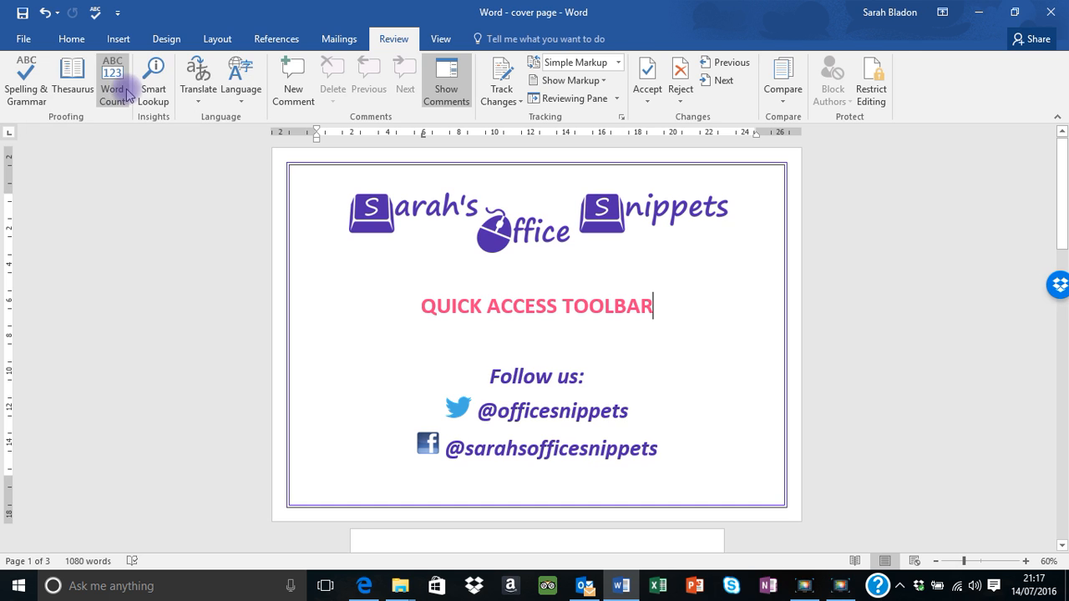
click(73, 41)
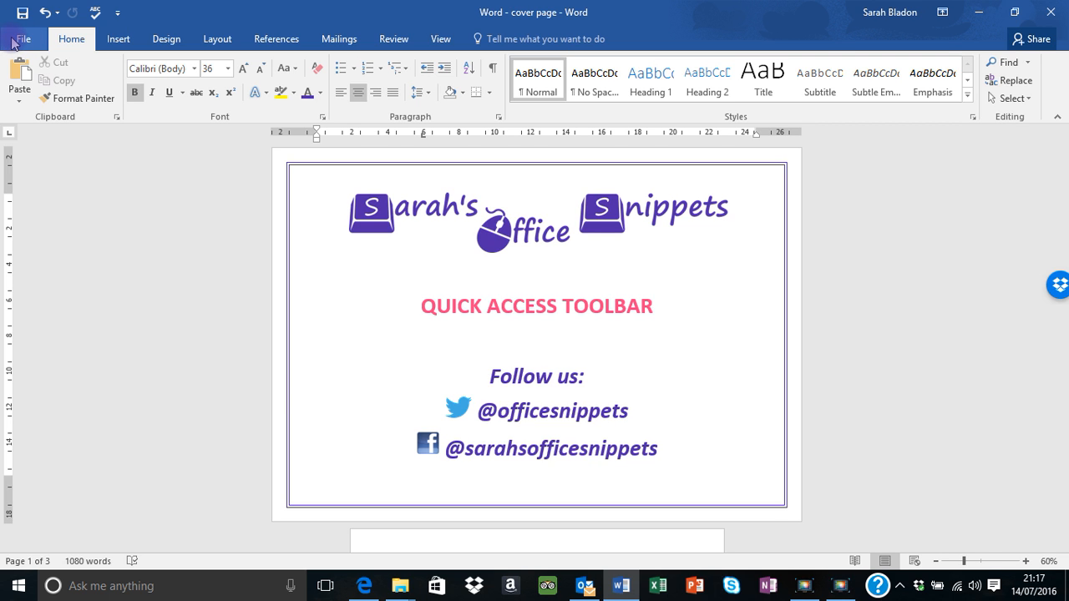
Step: Show the Email, Quick Print, and Print Preview and Print commands on the Quick Access Toolbar
click(120, 15)
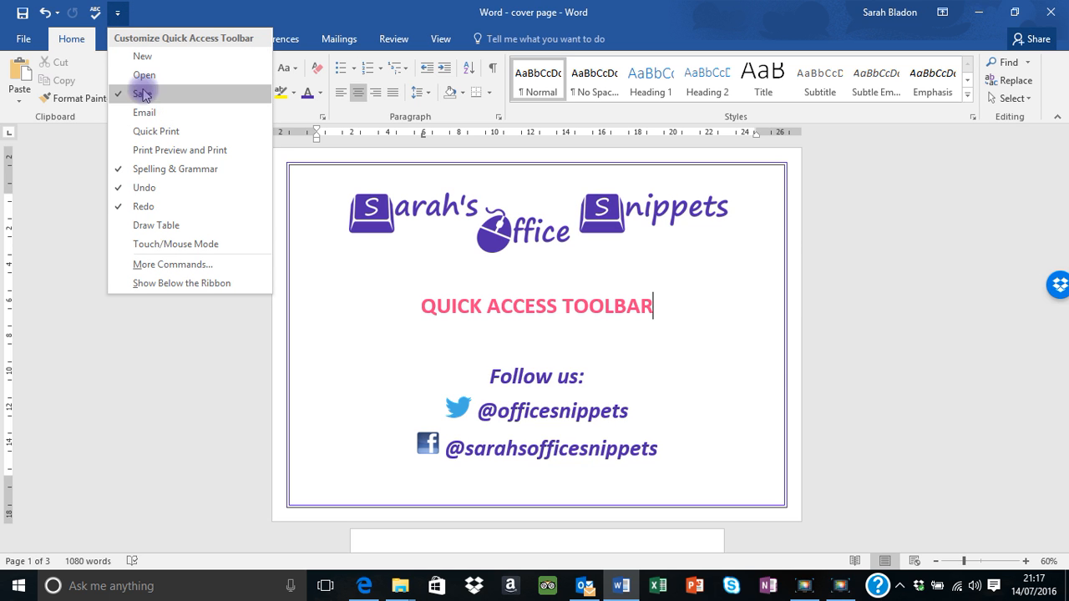
click(145, 134)
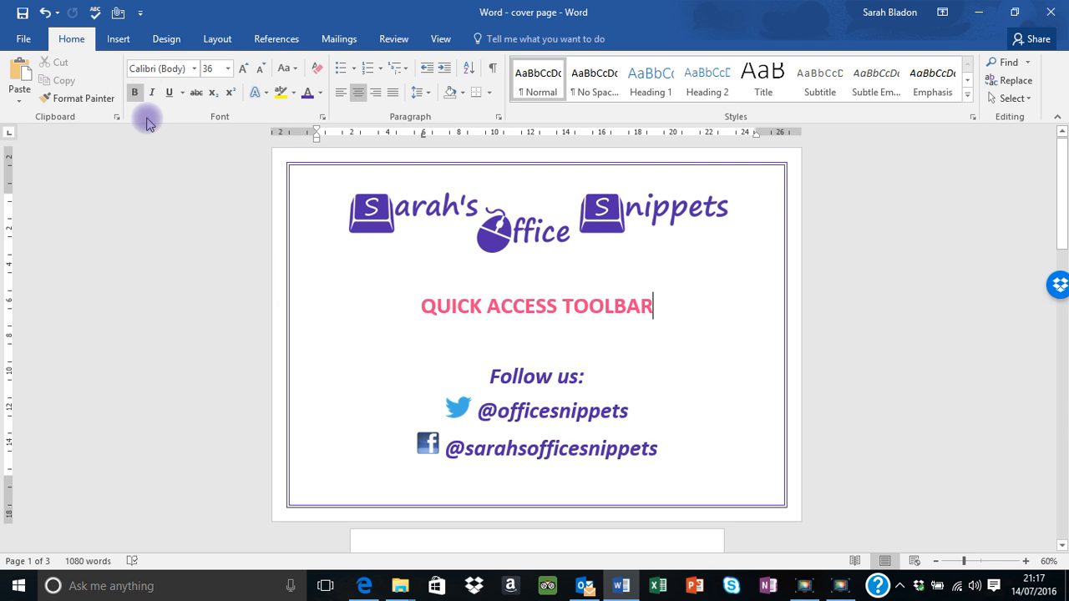
click(141, 15)
click(145, 150)
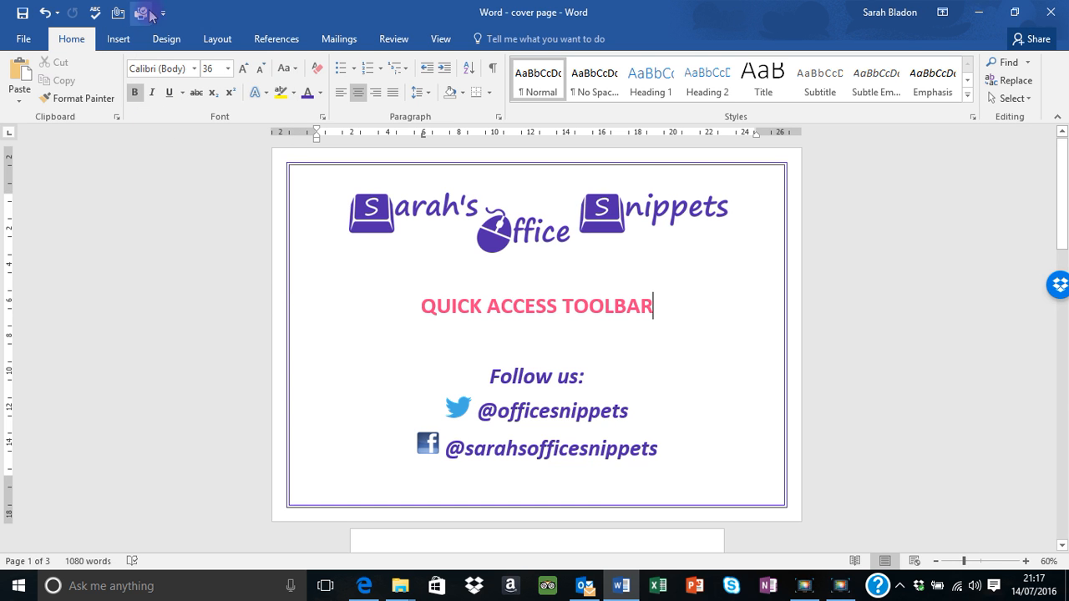
click(163, 13)
click(167, 148)
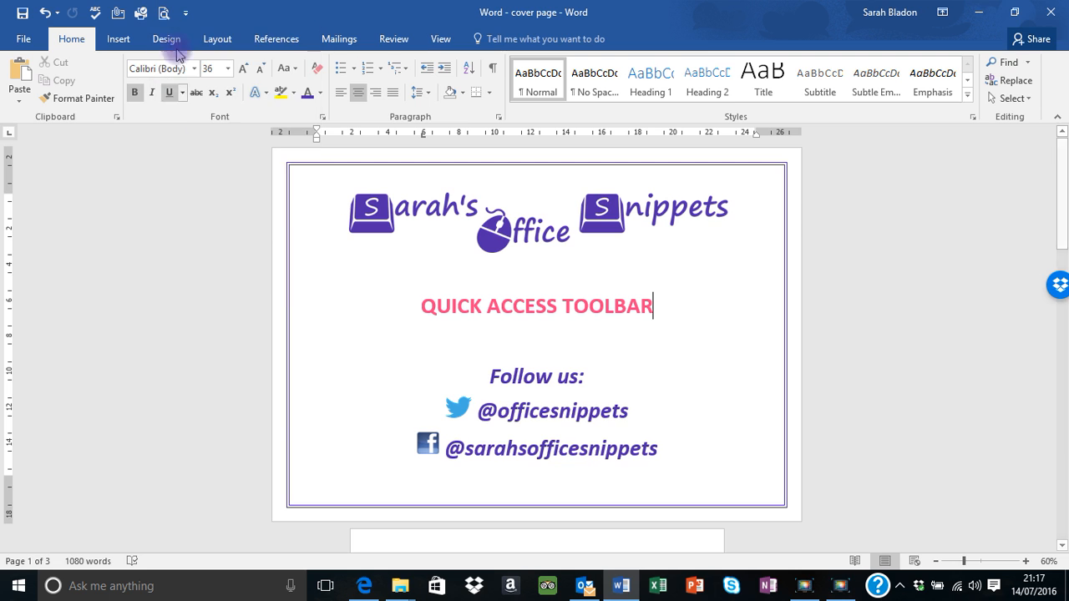
Step: Open the full Quick Access Toolbar customization and add Save As from the Popular Commands set
click(187, 13)
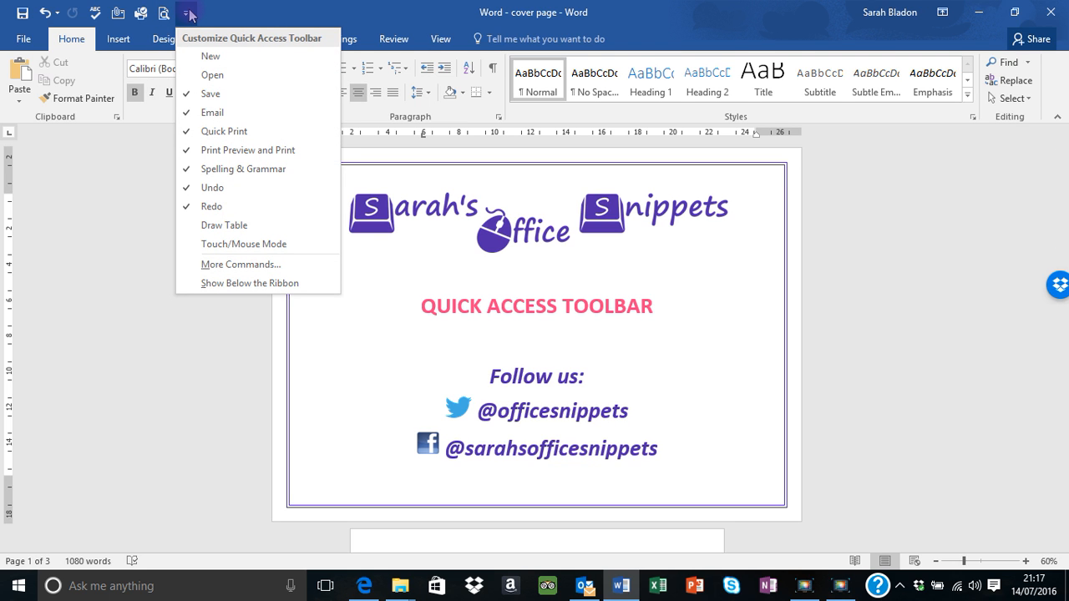
click(247, 265)
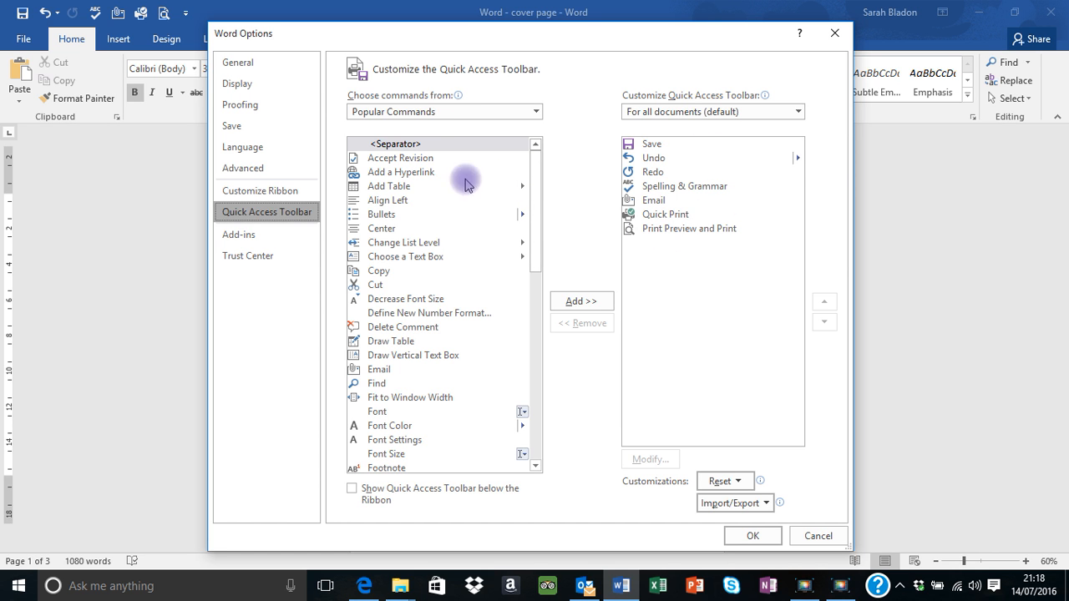
drag(534, 183, 538, 383)
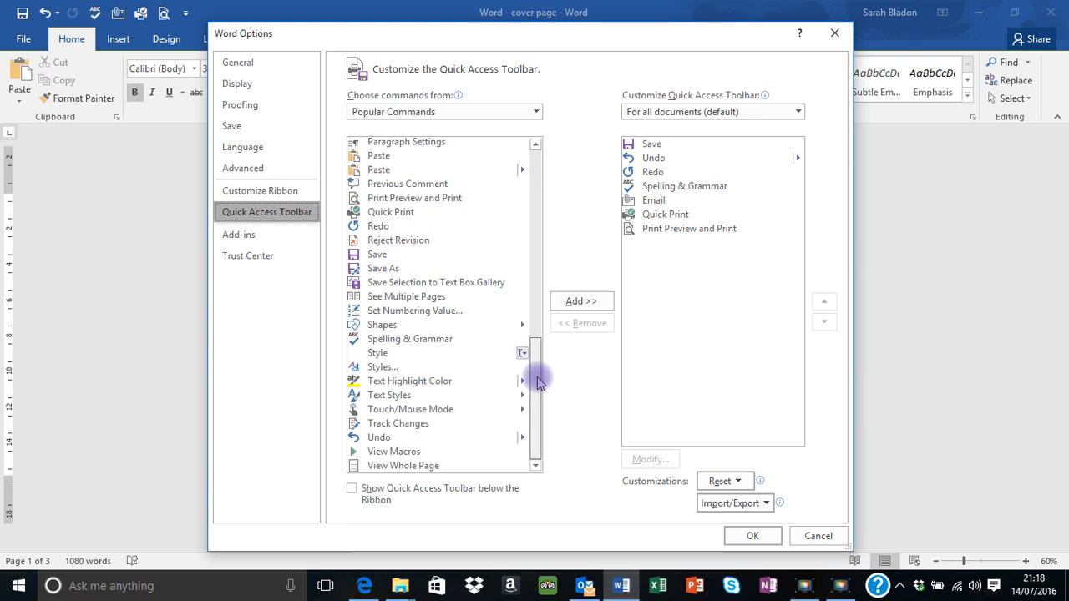
click(388, 269)
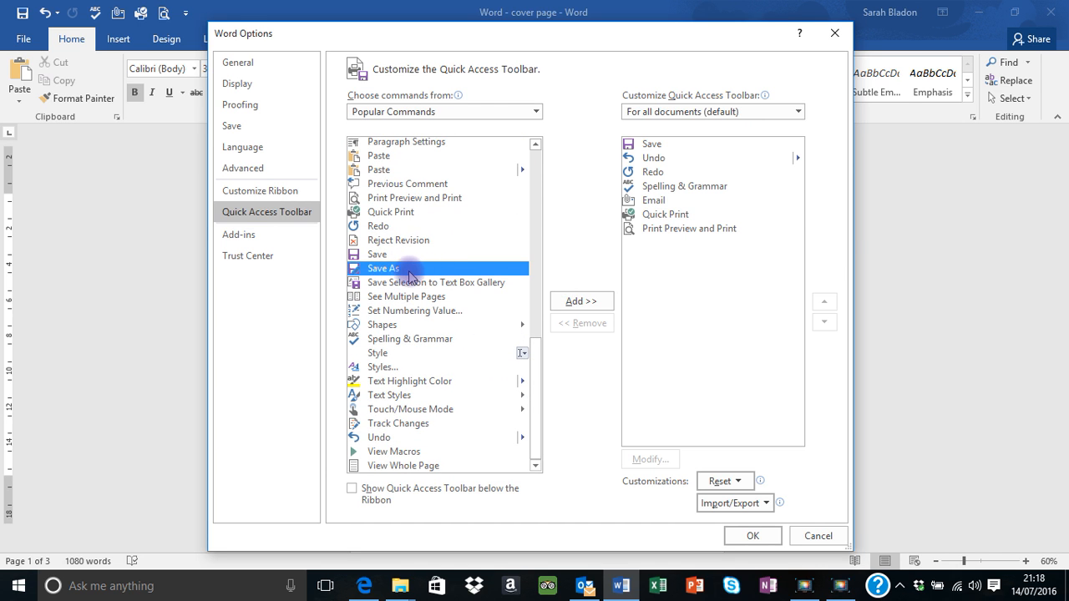
click(584, 304)
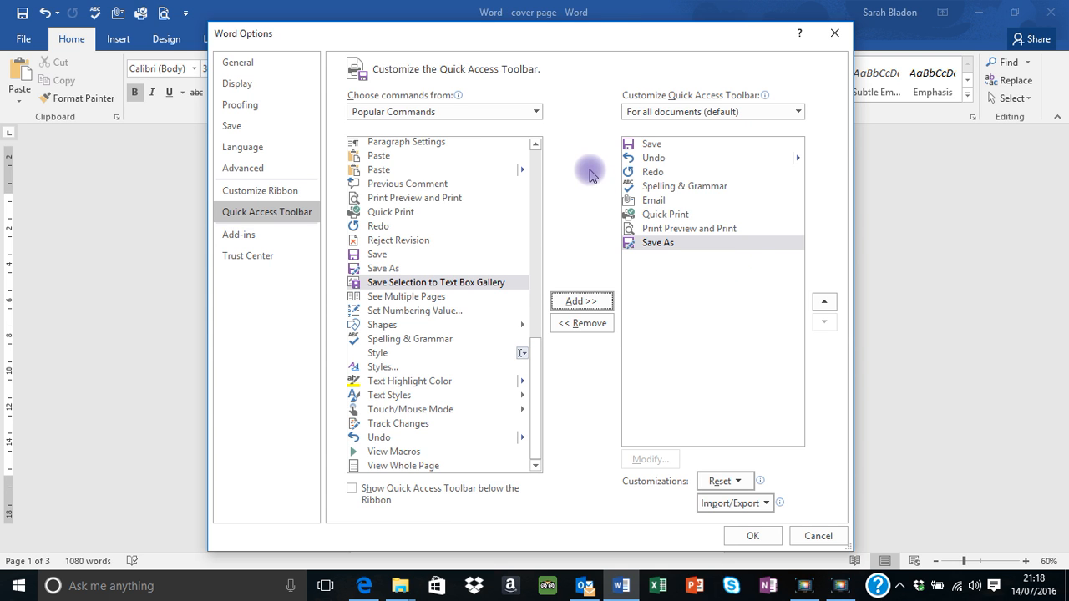
Step: Add Close File and E-mail as PDF Attachment from the File Tab command set to the Quick Access Toolbar list
click(536, 111)
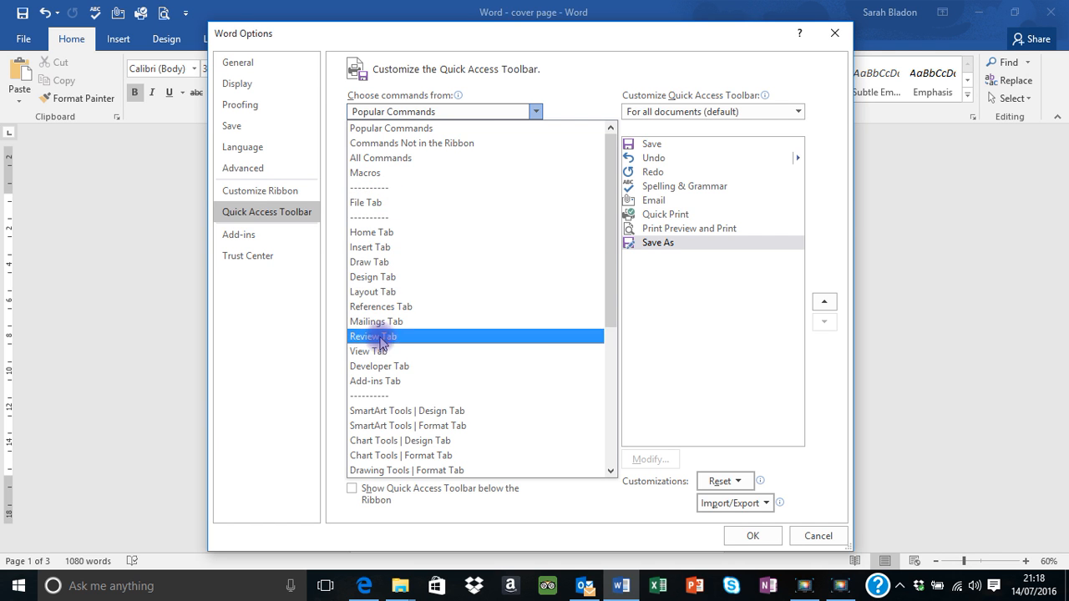
click(370, 205)
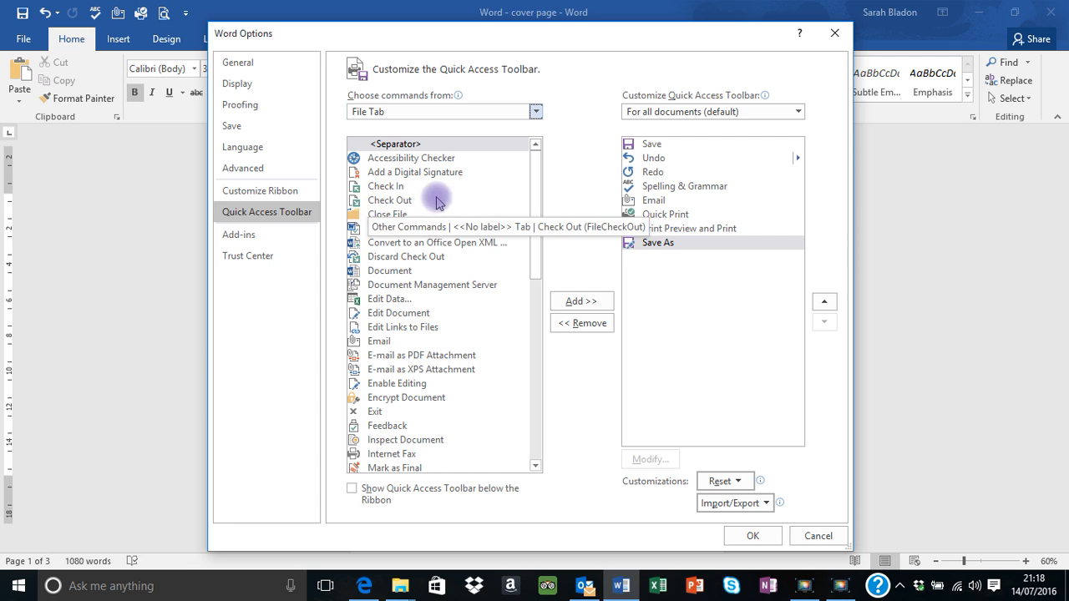
click(383, 215)
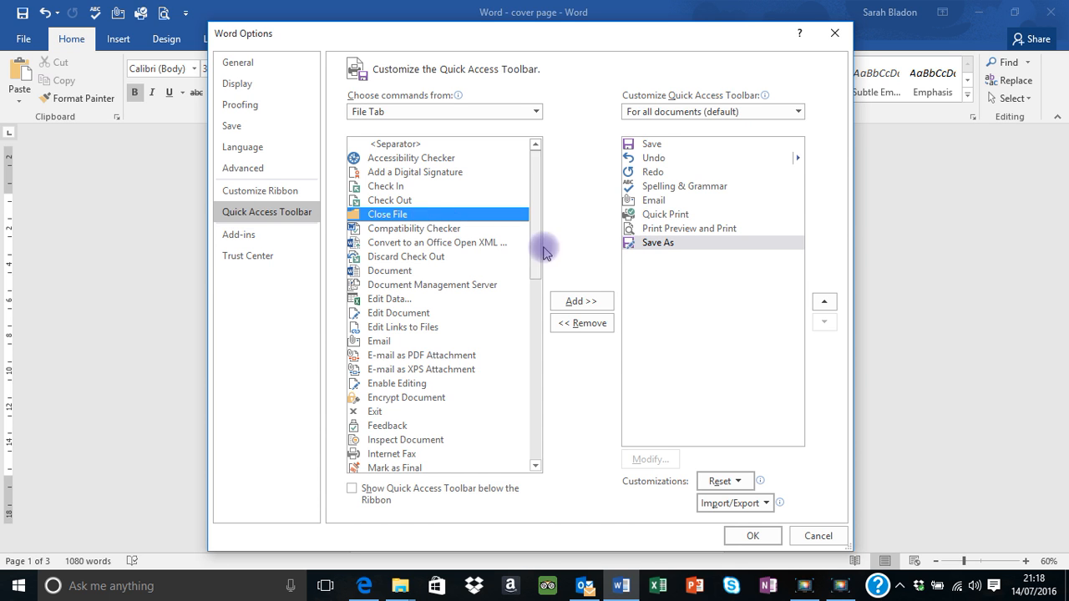
click(582, 302)
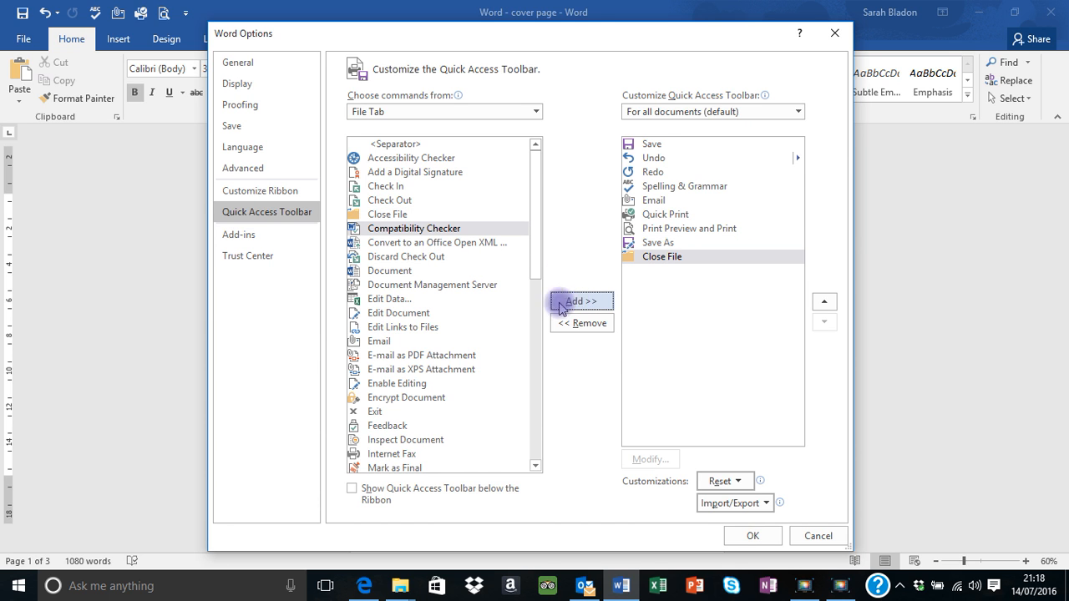
click(394, 358)
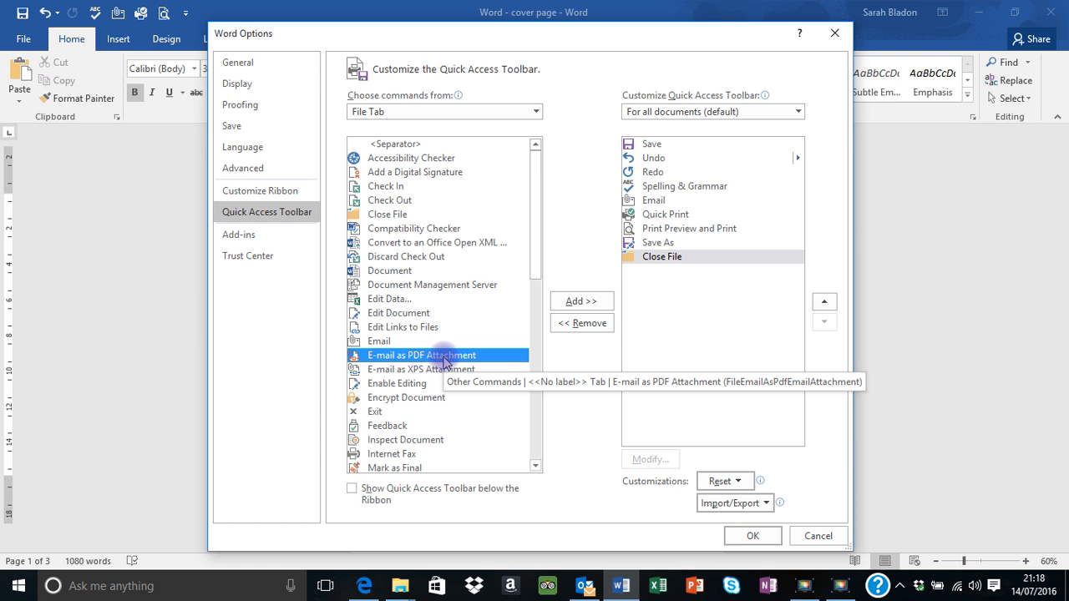
click(576, 306)
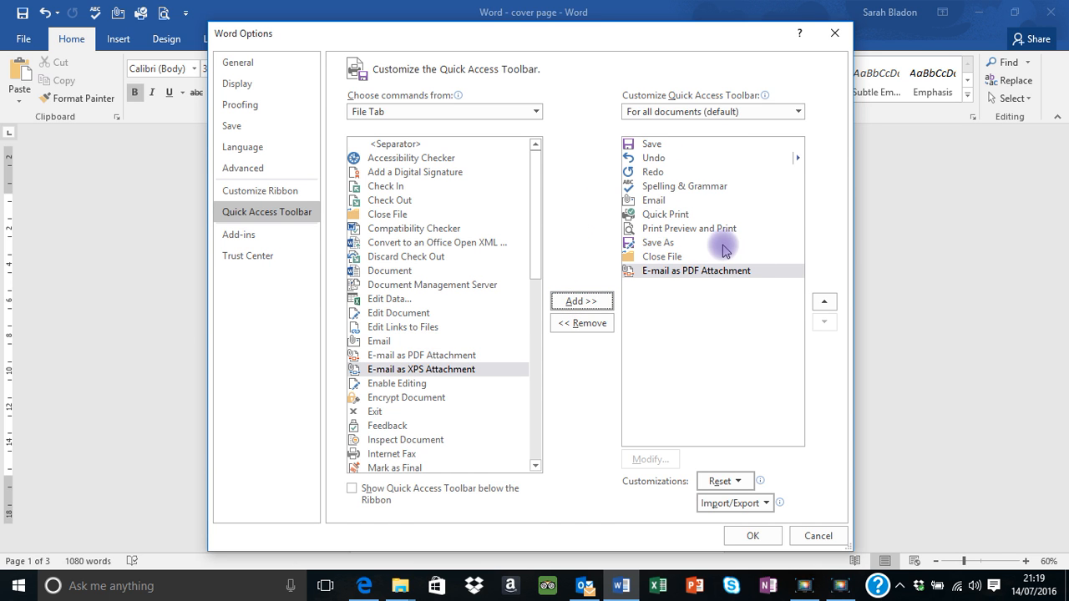
Step: Reorder the toolbar commands so that E-mail as PDF Attachment comes directly after Email
click(823, 301)
click(823, 301)
click(823, 301)
click(823, 302)
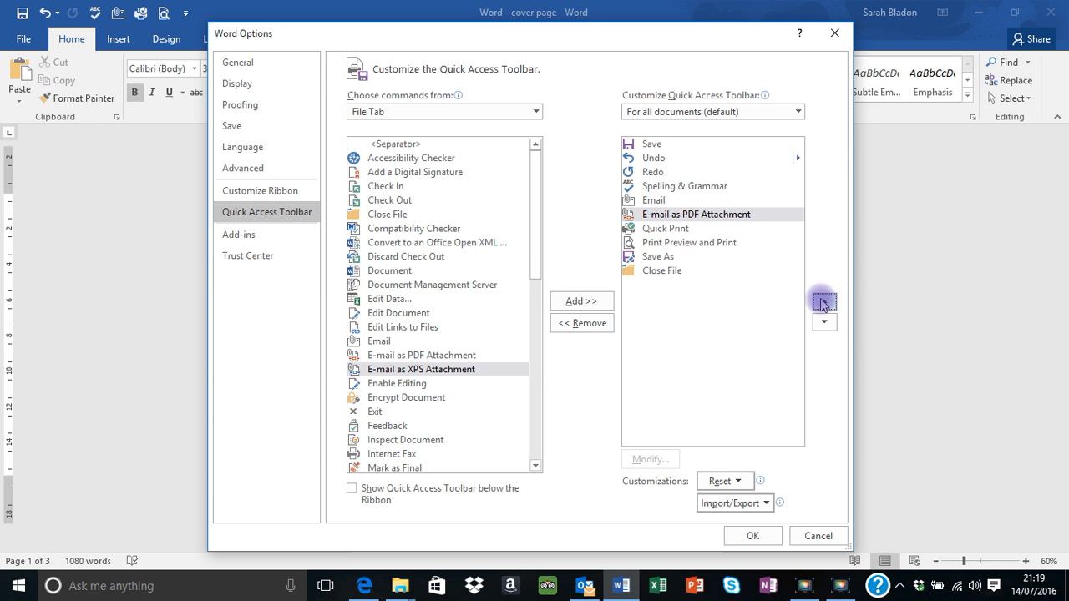
Step: Move Close File up the toolbar command list to directly after Save
click(672, 270)
click(823, 301)
click(824, 302)
click(825, 302)
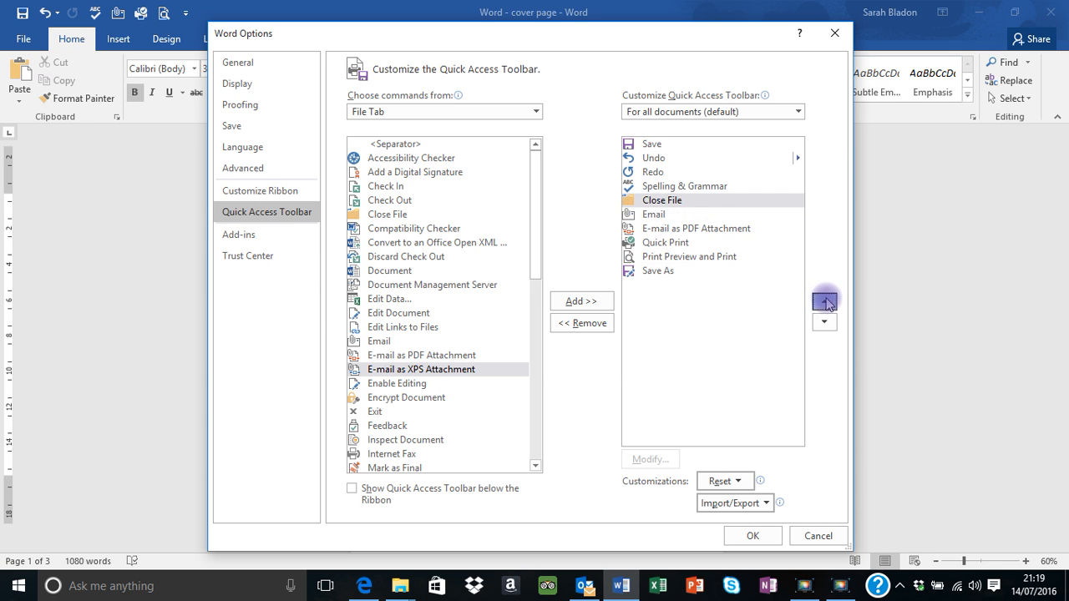
click(824, 302)
click(824, 302)
click(824, 303)
Step: Place Save As between Save and Close File in the toolbar order and apply the customization
click(693, 272)
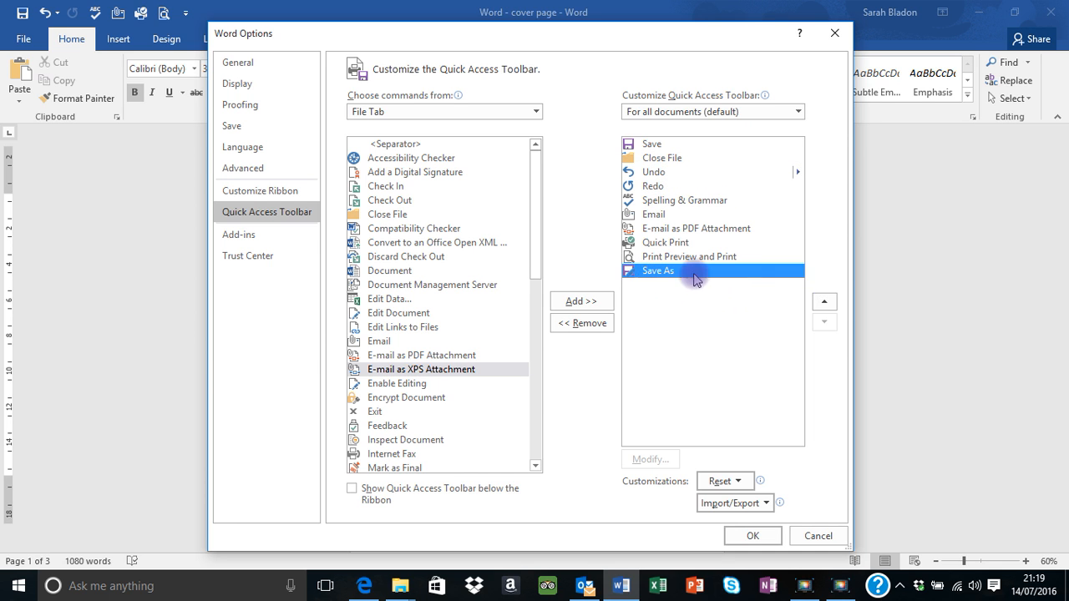
click(824, 302)
click(824, 302)
click(824, 302)
click(824, 302)
click(824, 302)
click(824, 302)
click(824, 302)
click(824, 303)
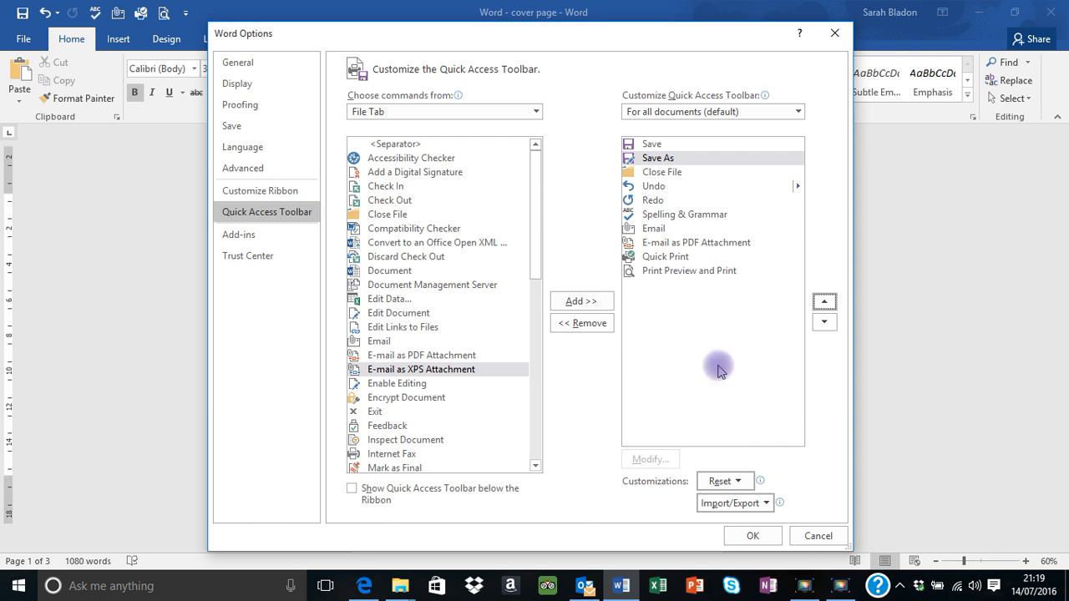
click(752, 537)
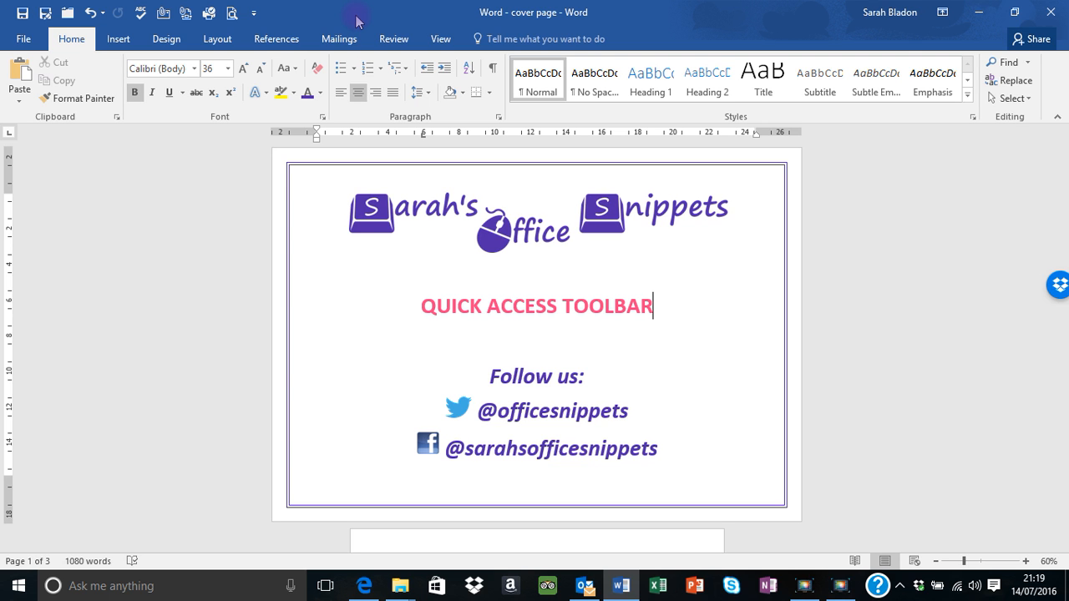
click(843, 589)
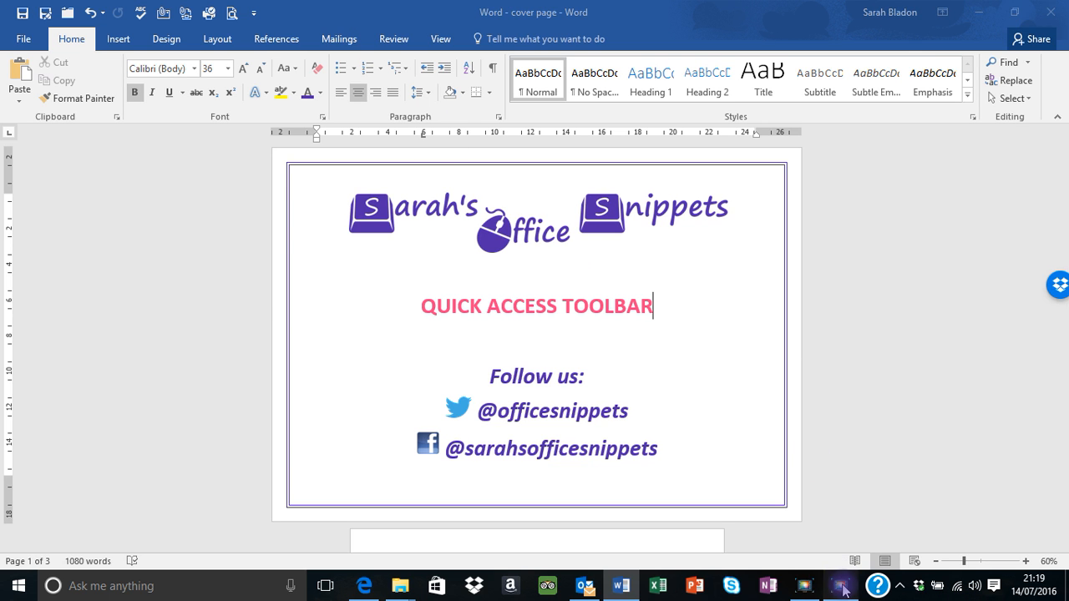